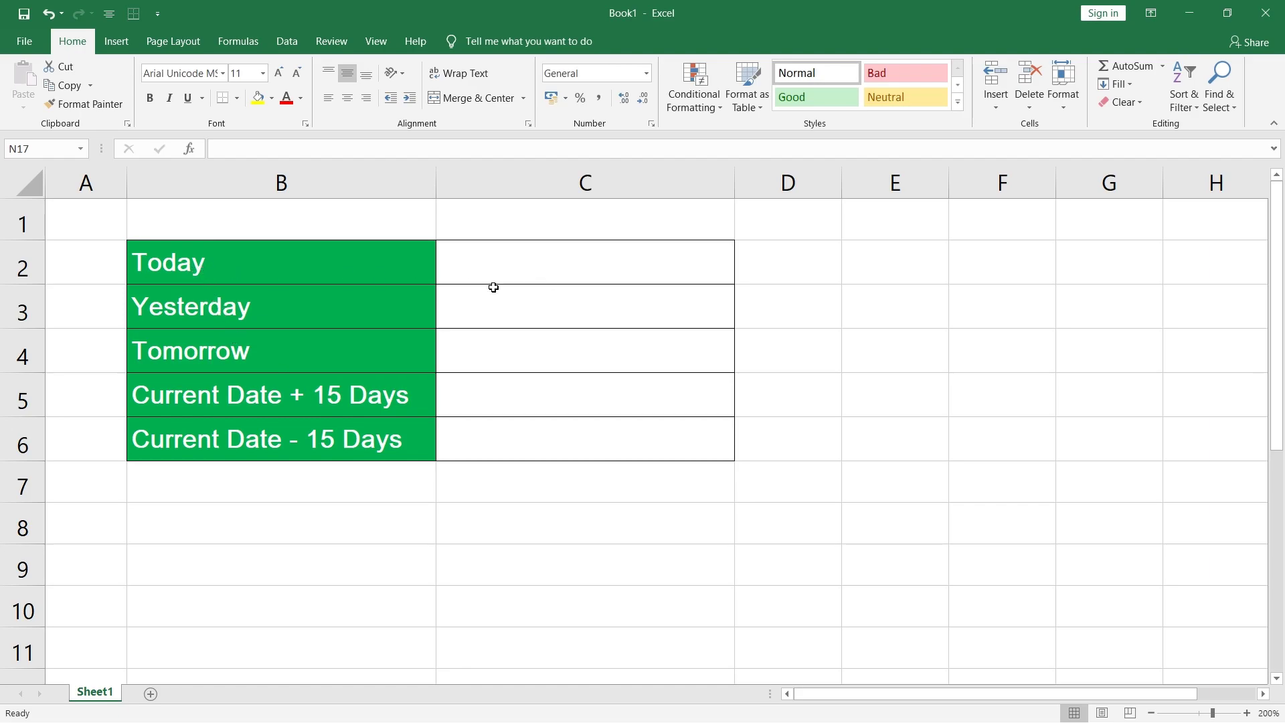
- Enter =TODAY() in C2 so the Today row shows 28-09-2023
left_click(509, 262)
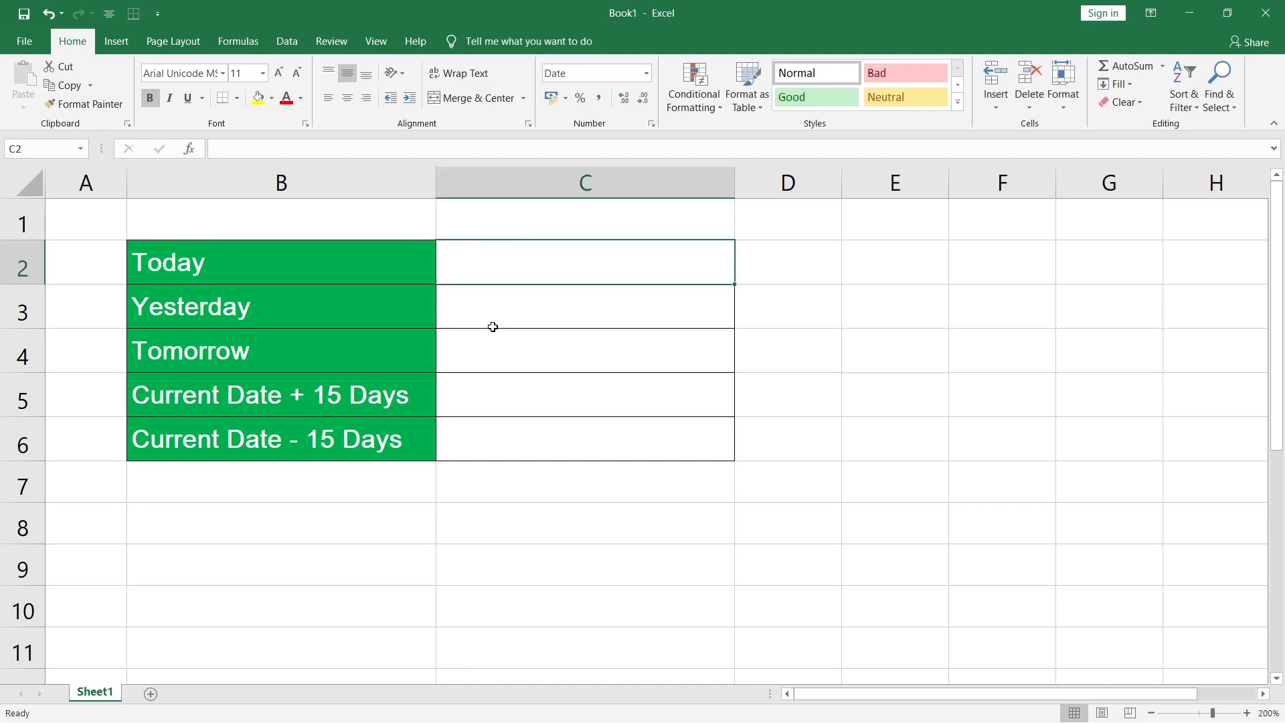
type("=T")
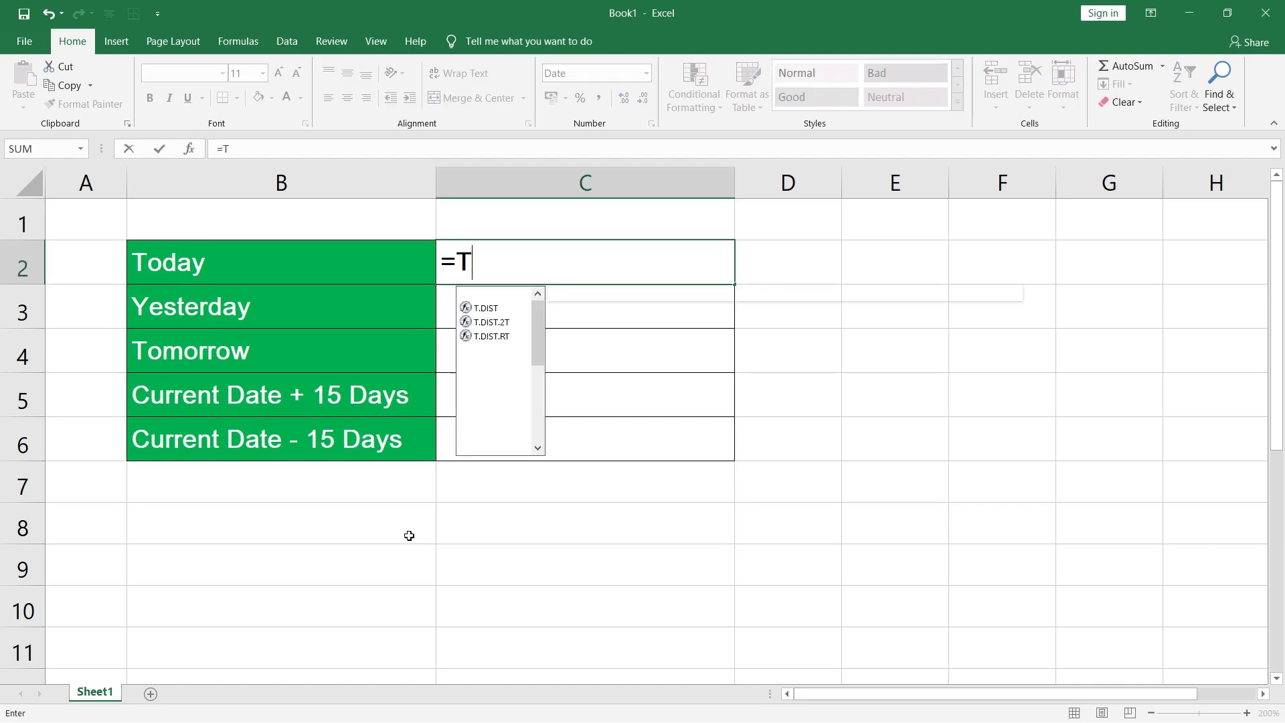
type("ODAY(")
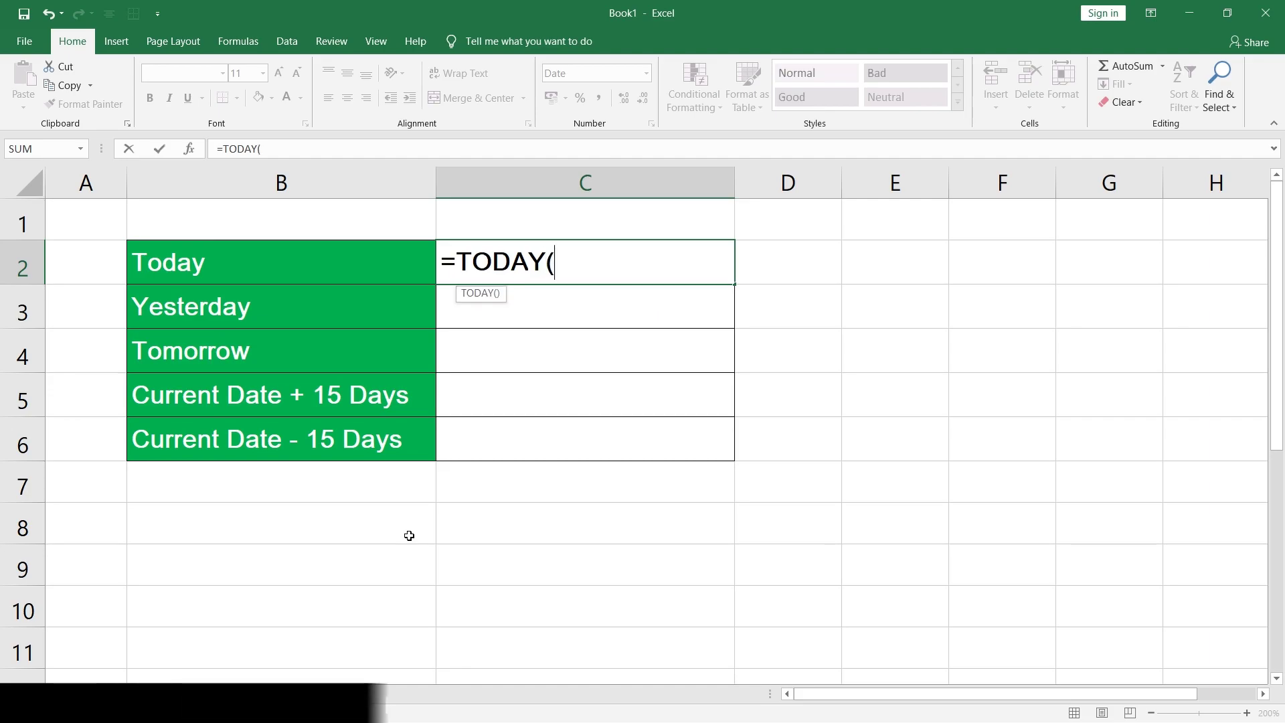
type(")")
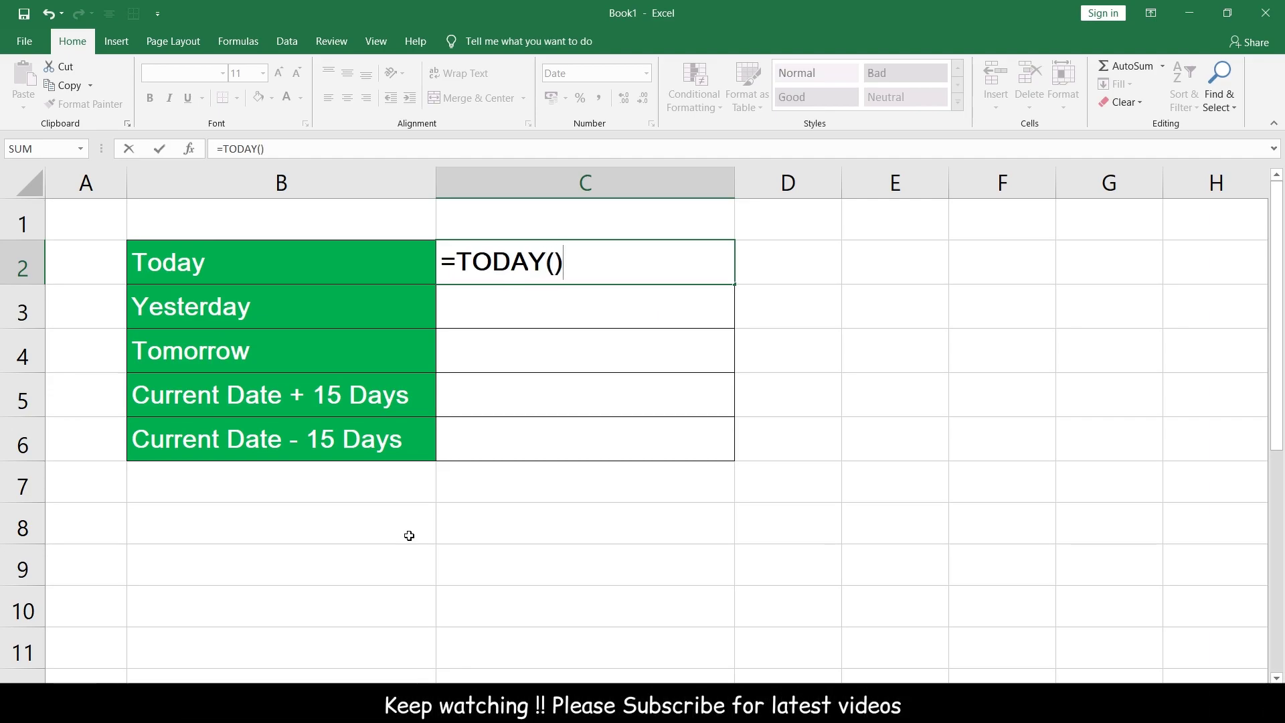
key("Return")
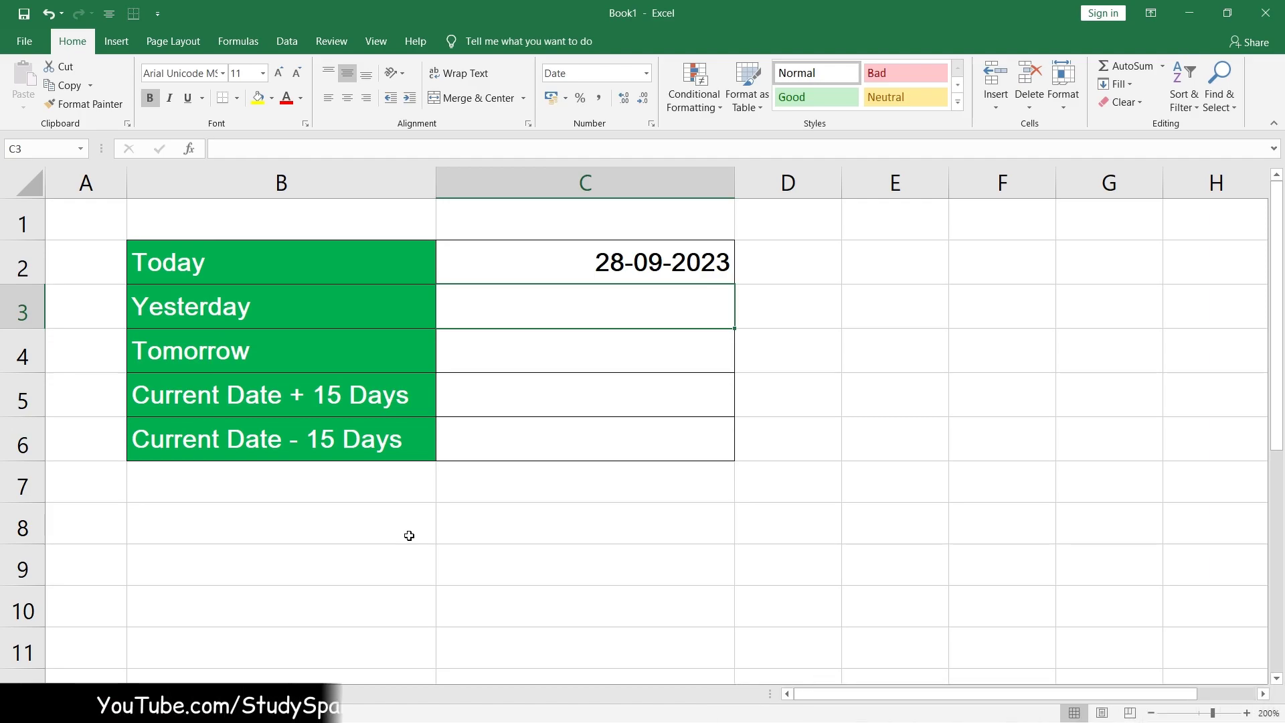
- Enter =TODAY()-1 in C3 to show yesterday, 27-09-2023
type("=TODA")
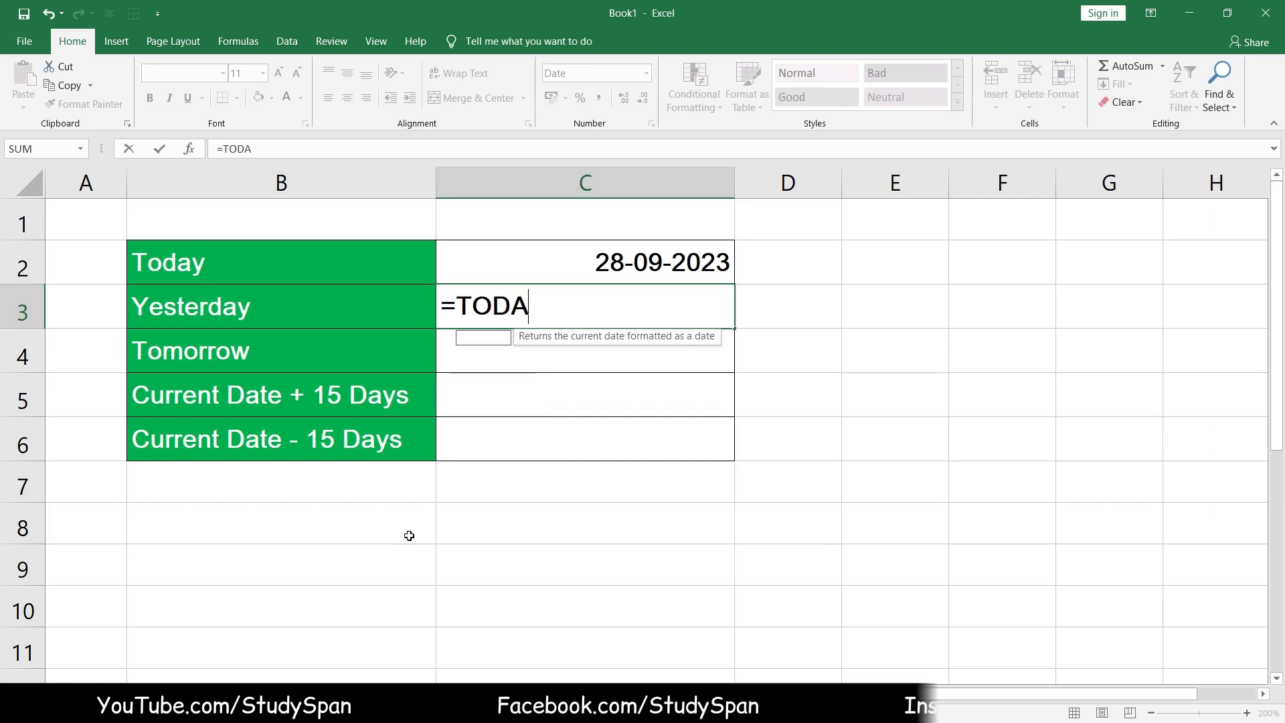
type("Y()")
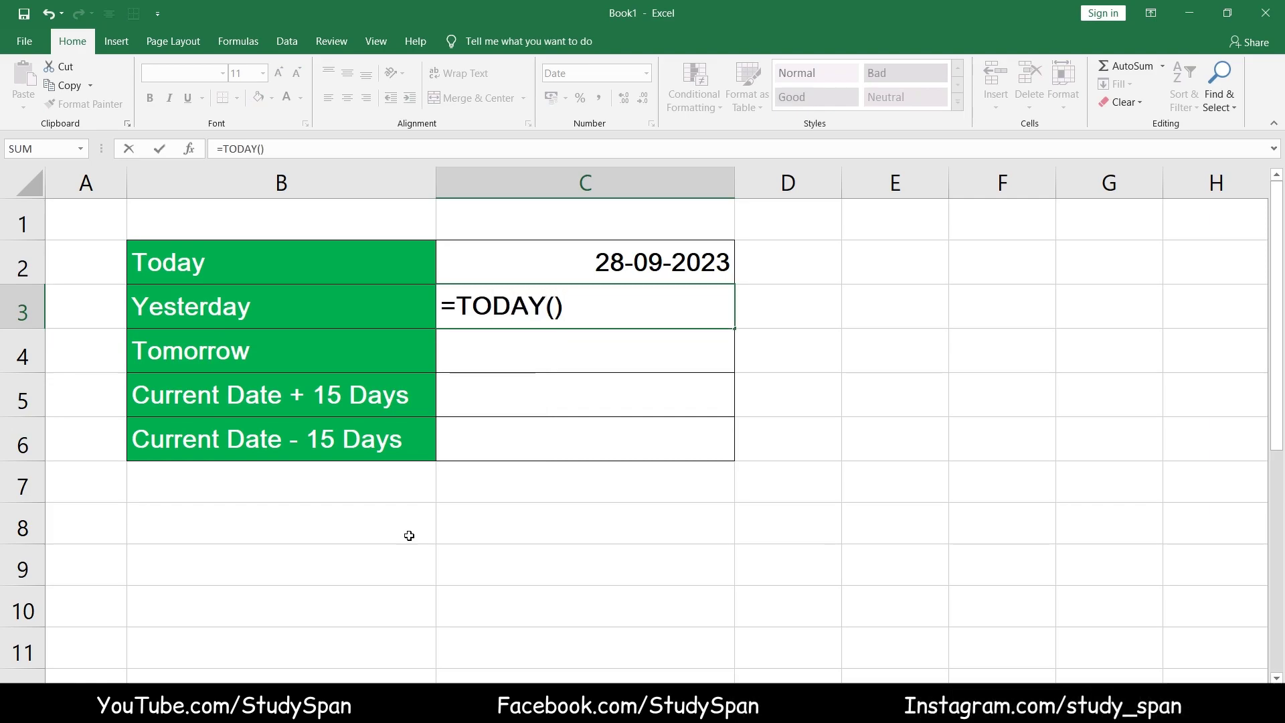
type("-1")
key("Return")
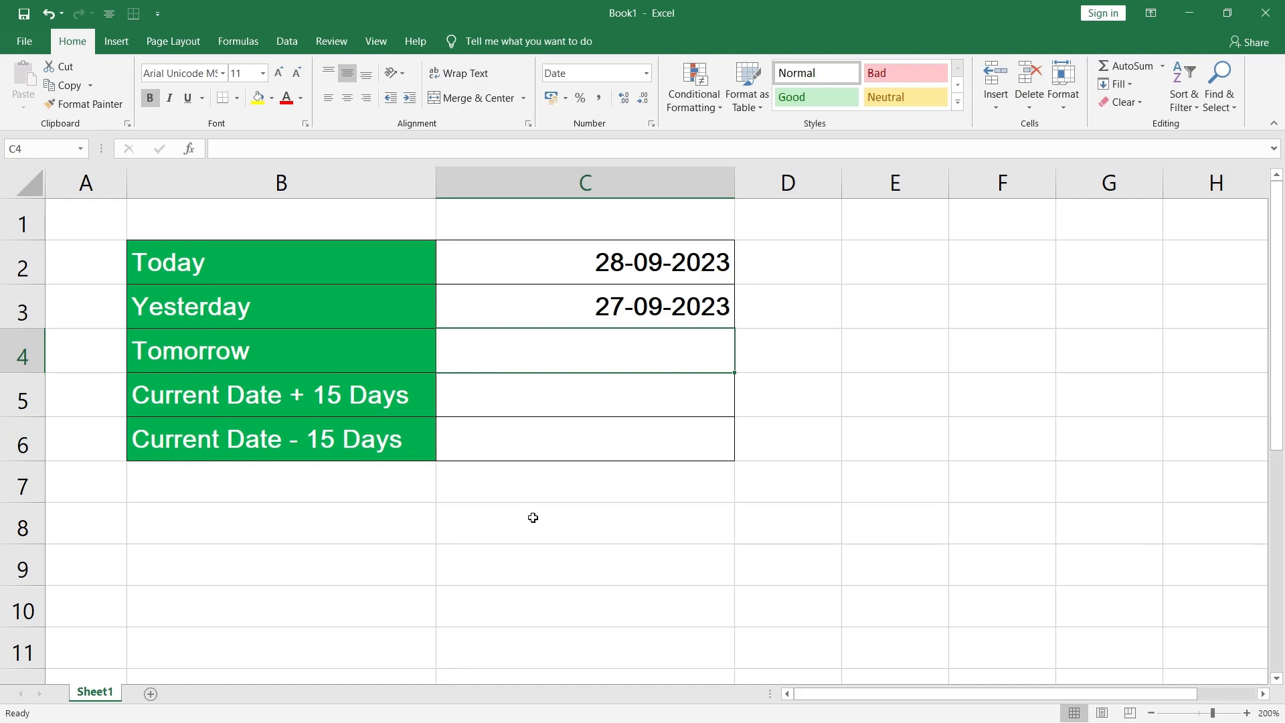
- Enter =TODAY()+1 in C4 to show tomorrow, 29-09-2023
type("=T")
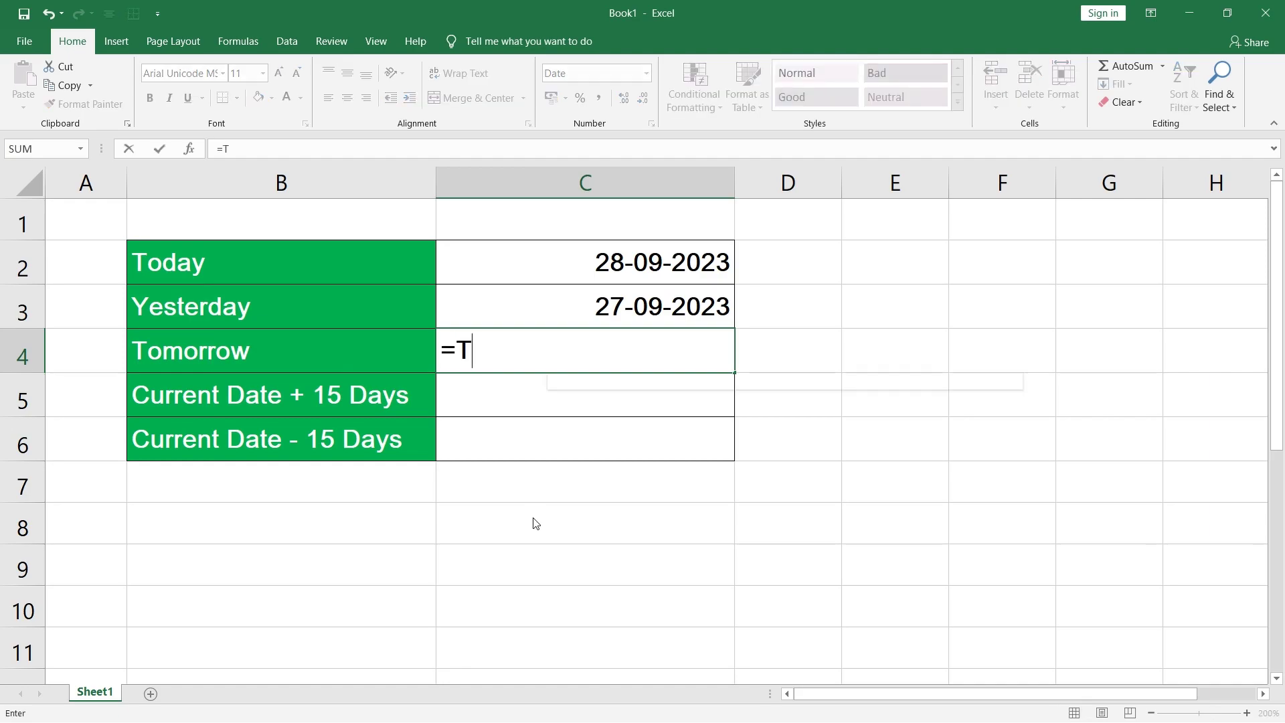
type("ODAY()")
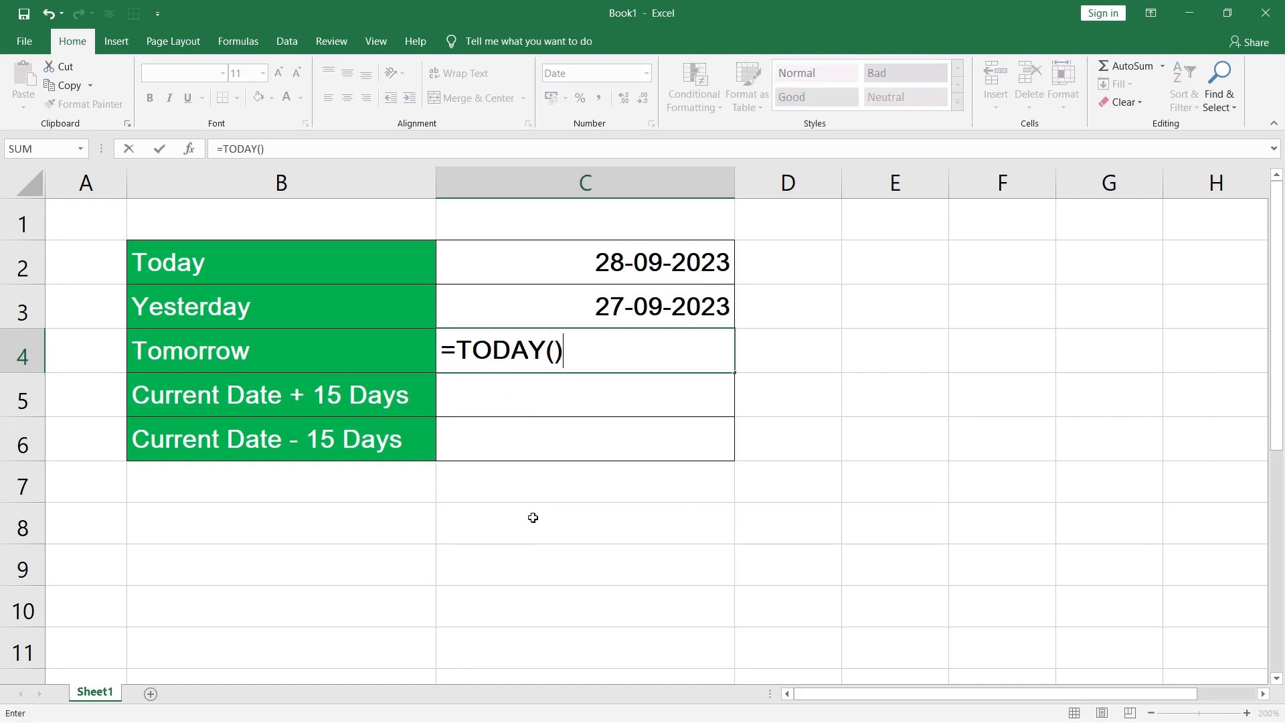
type("+1")
key("Return")
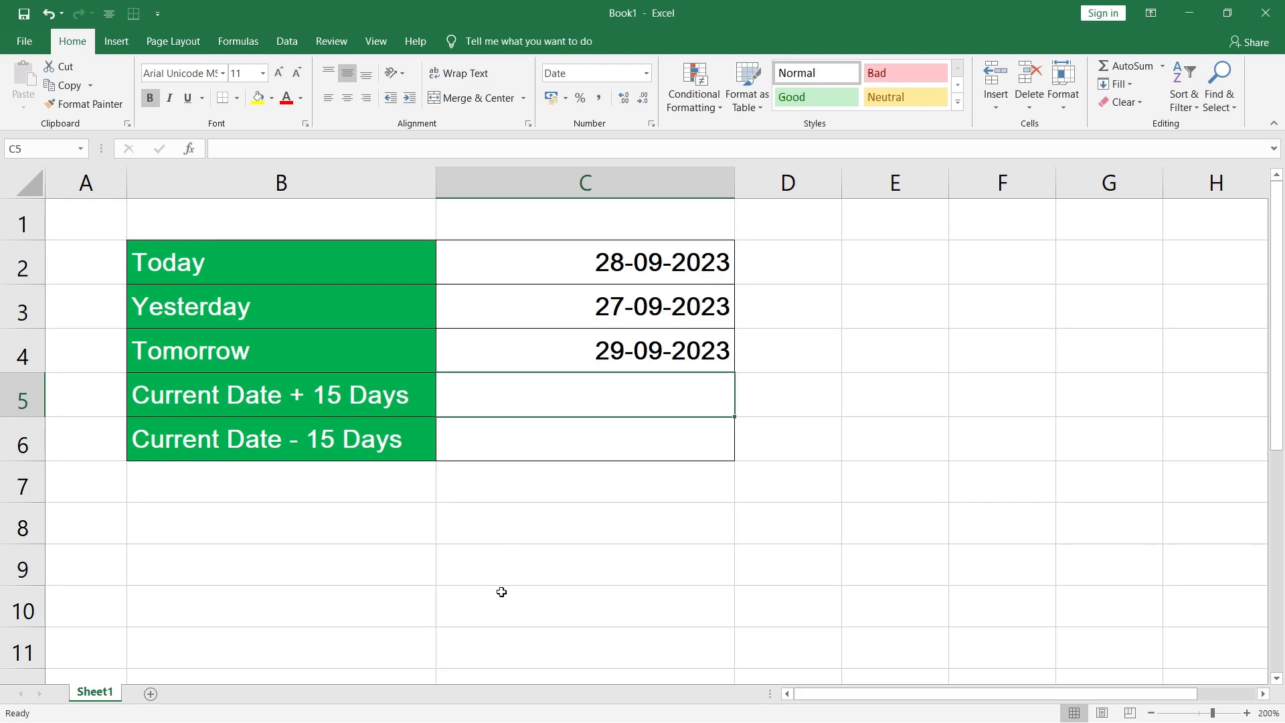
- Enter =TODAY()+15 in C5 to show 13-10-2023
type("=T")
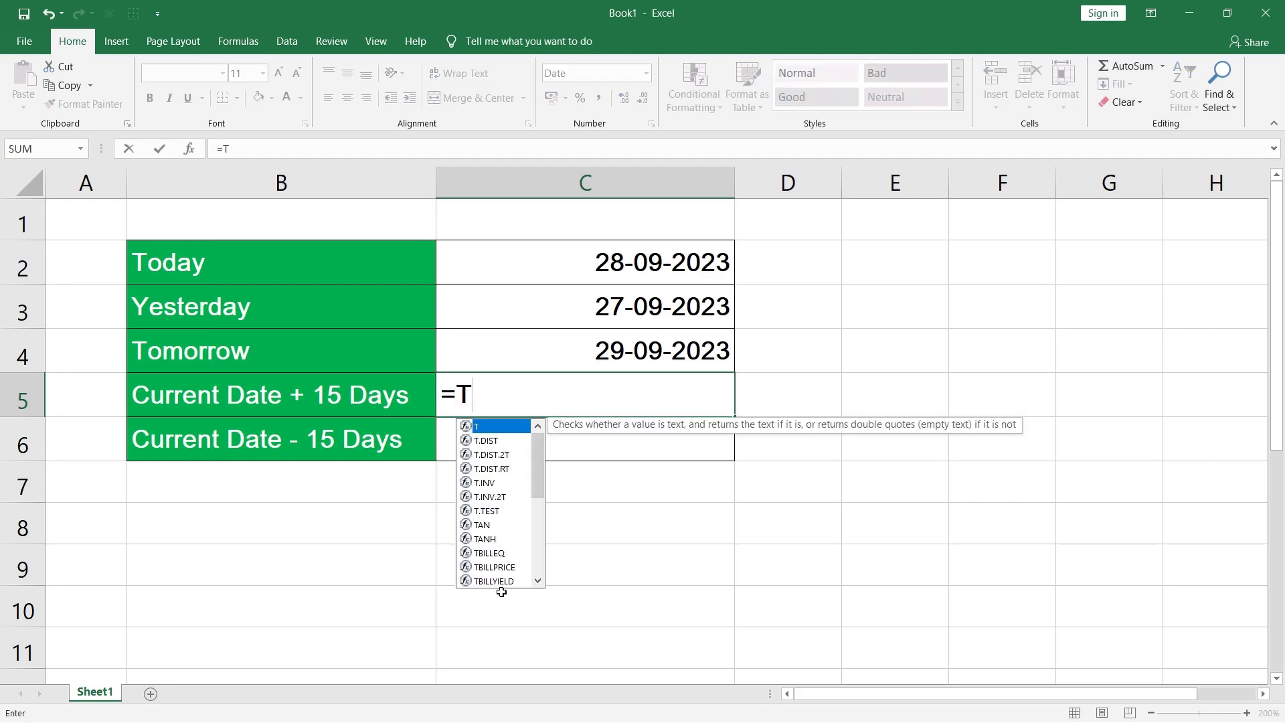
type("ODAY()")
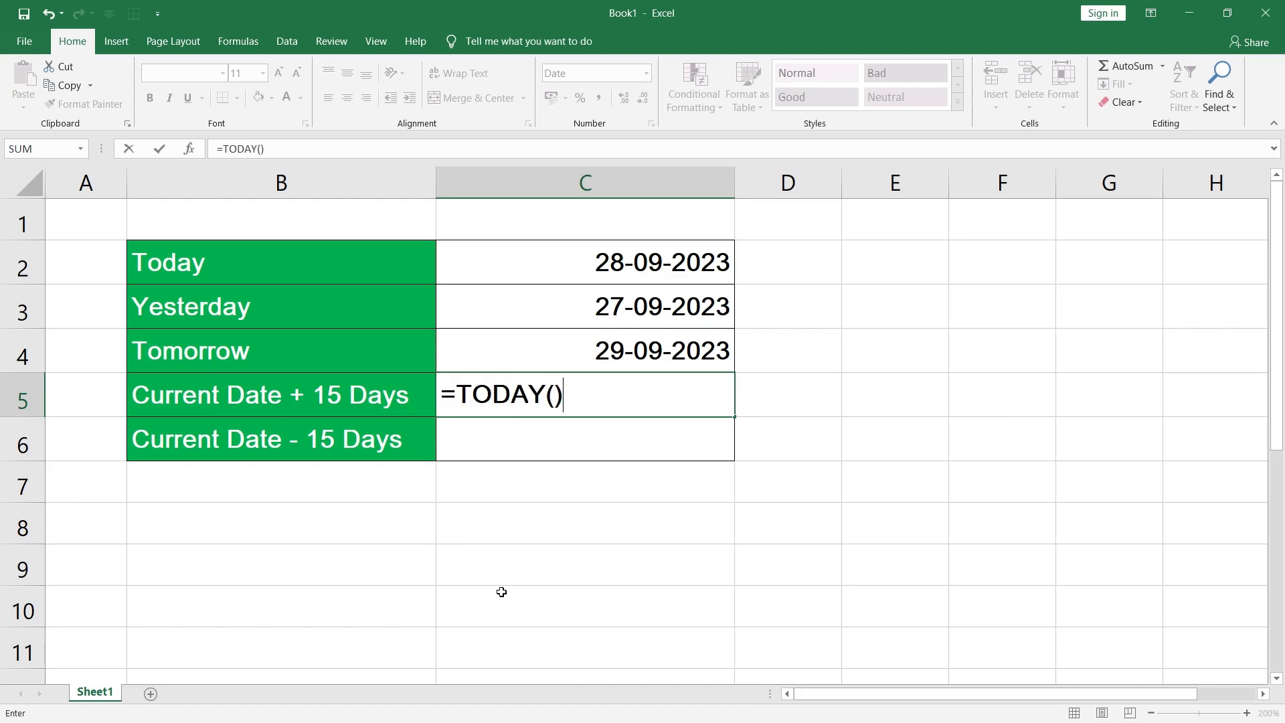
type("+")
type("15")
key("Return")
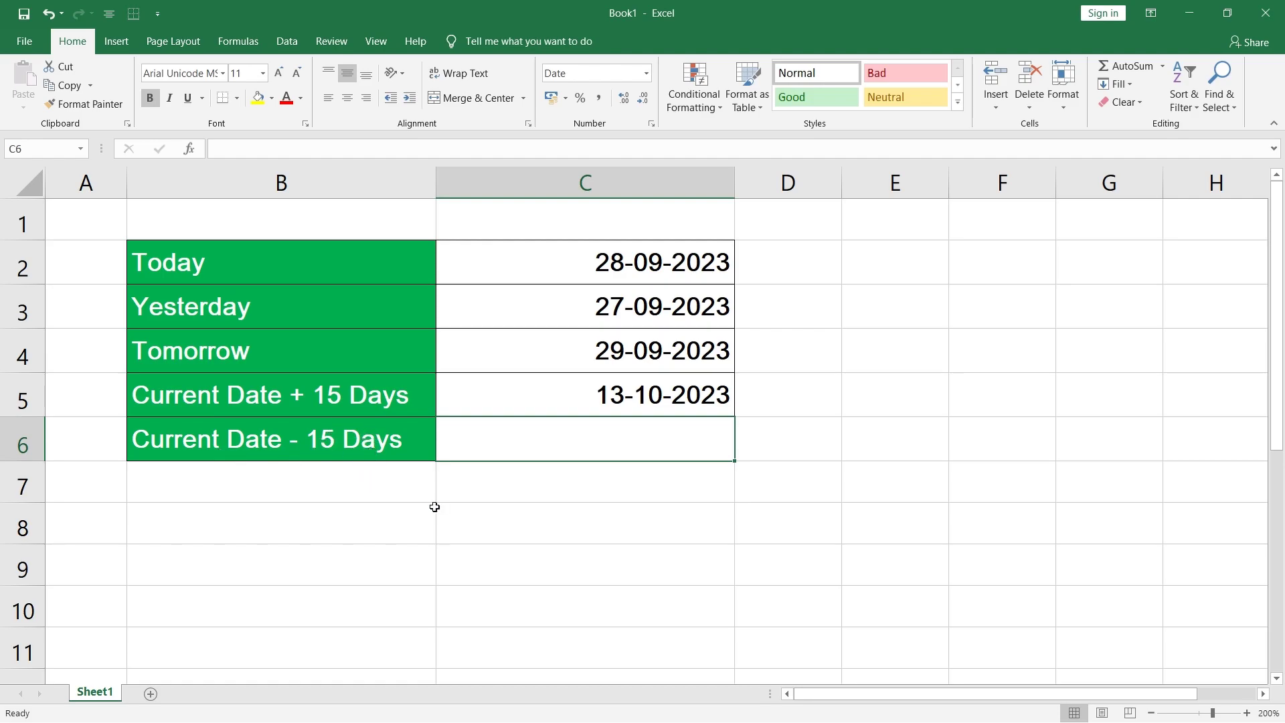
- Enter =TODAY()-15 in C6 to show 13-09-2023
type("=TO")
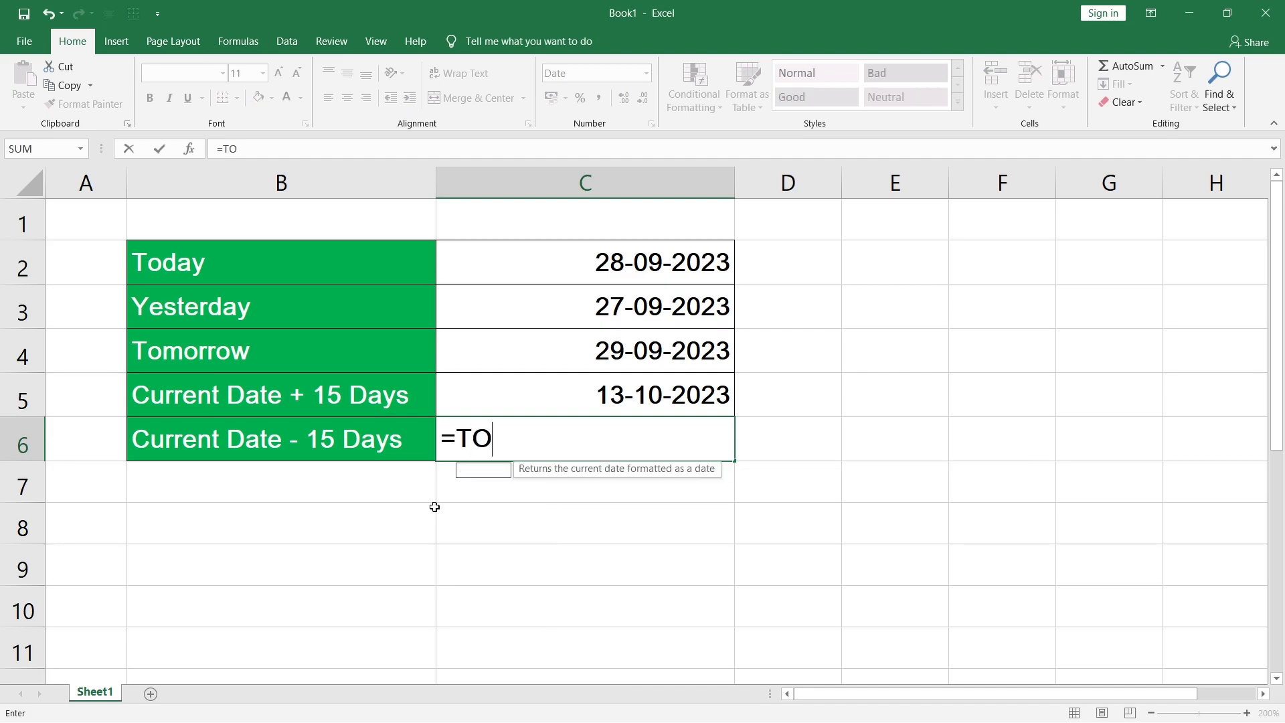
type("DAY()")
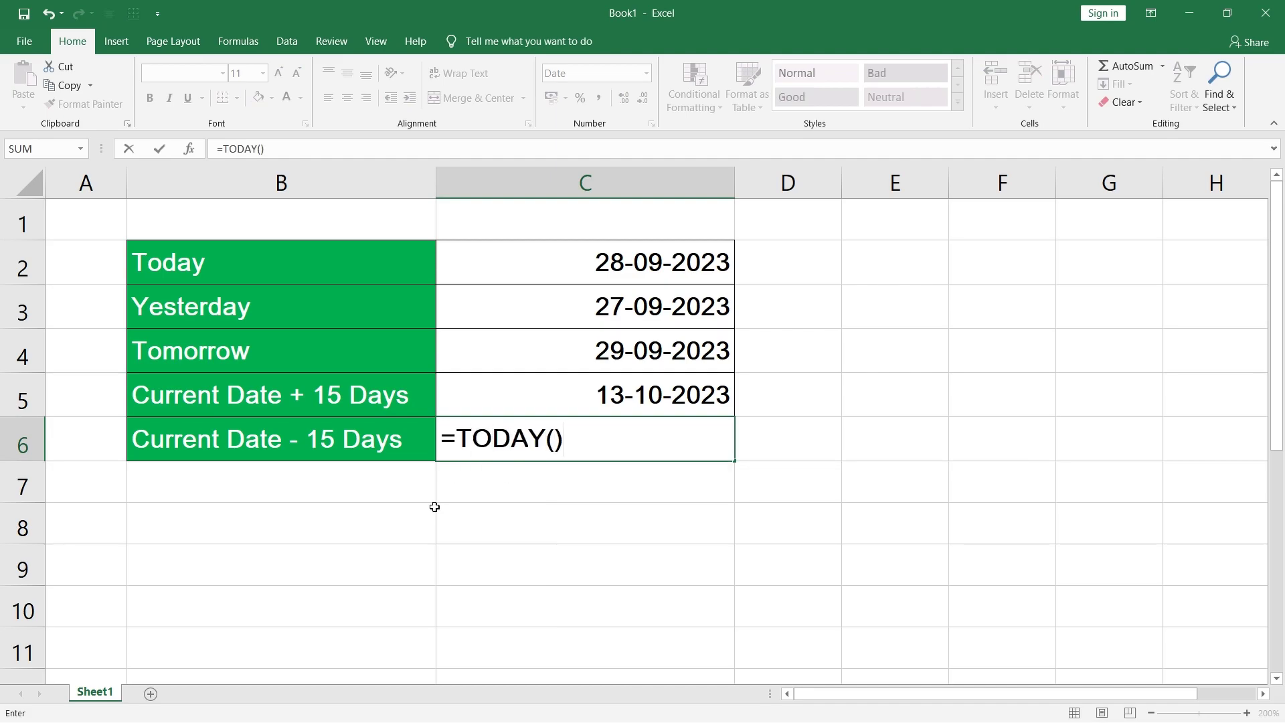
type("-1")
type("5")
key("Return")
left_click(633, 258)
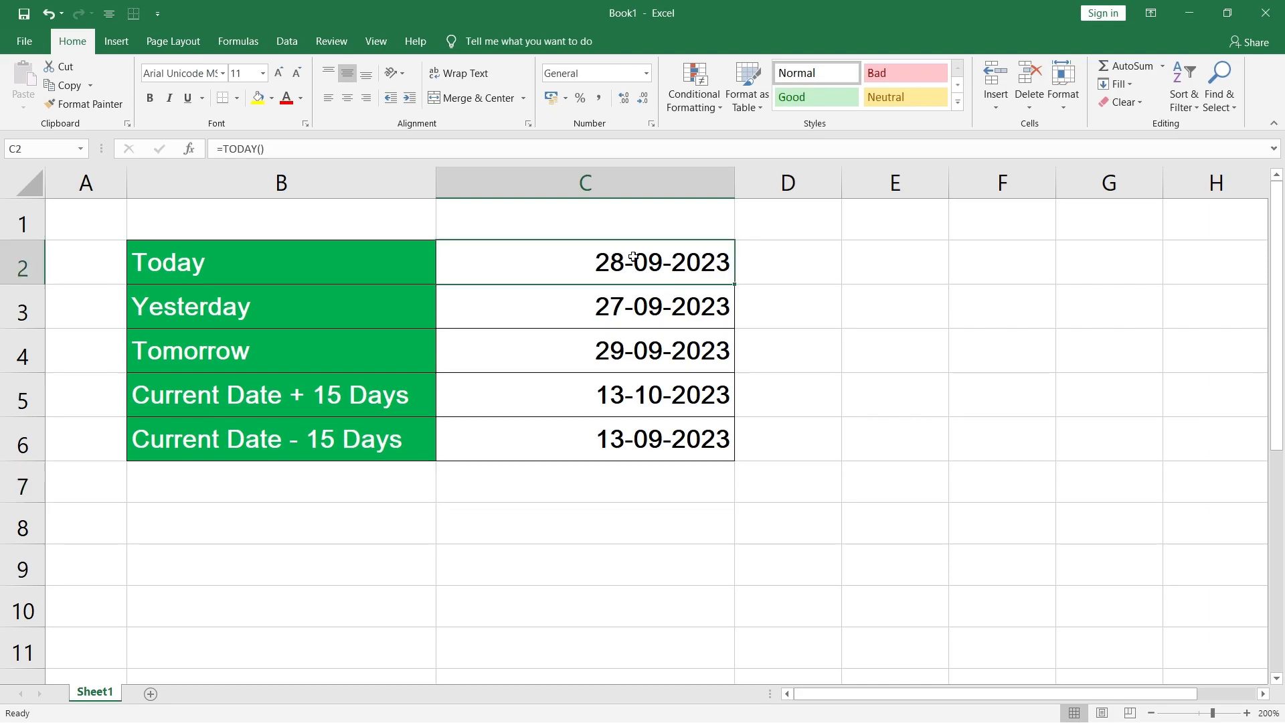
left_click(632, 442)
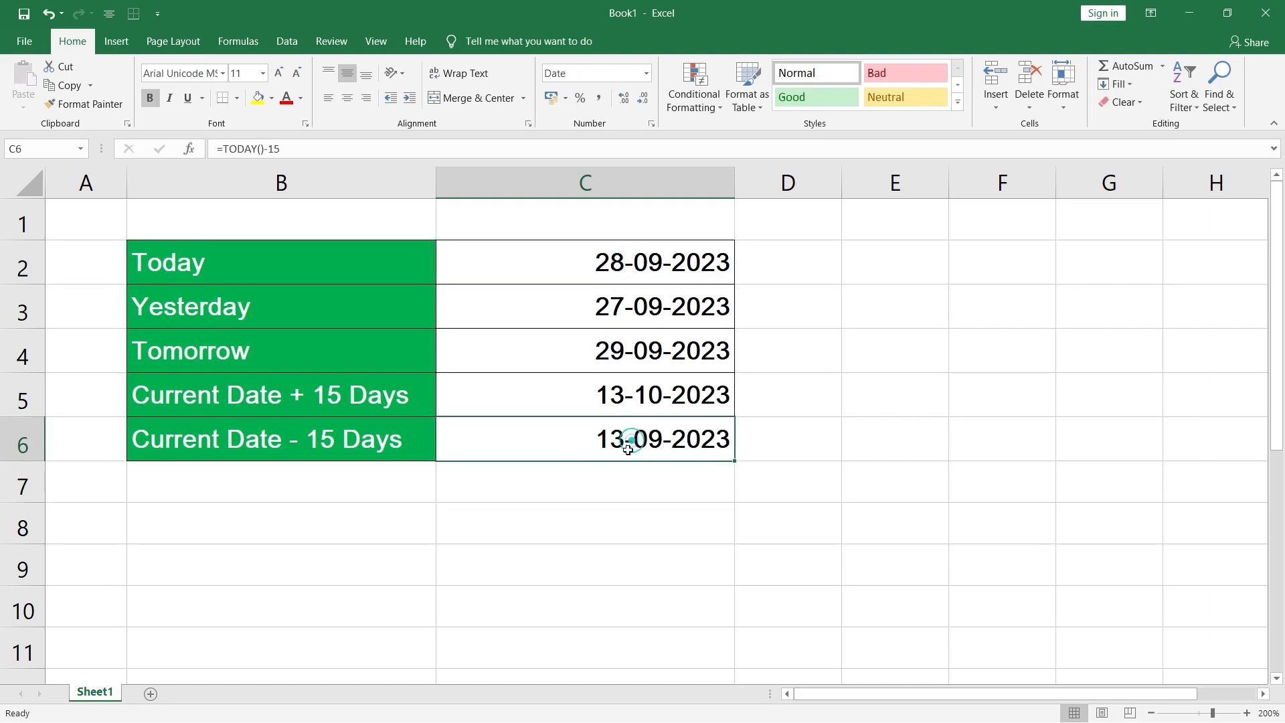